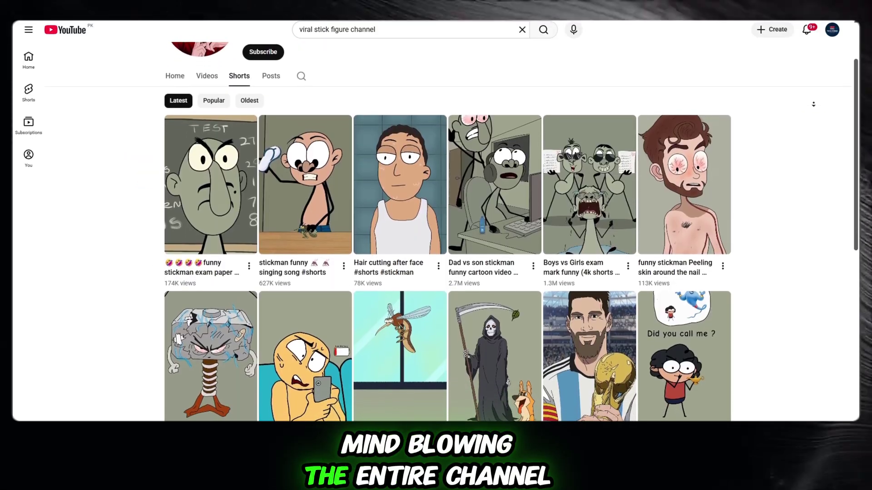
Scroll through the 'simple, actually' channel's stick figure uploads to review the million-view videos
scroll(436, 246, "down", 1)
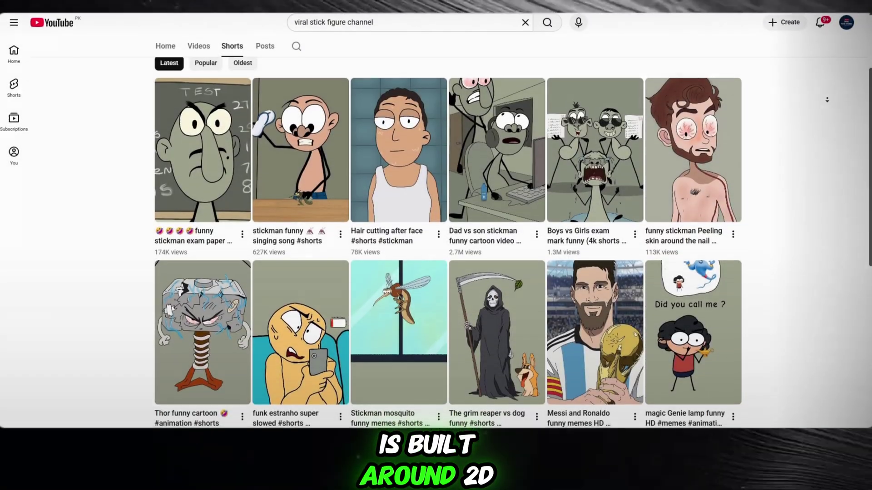
scroll(436, 245, "down", 1)
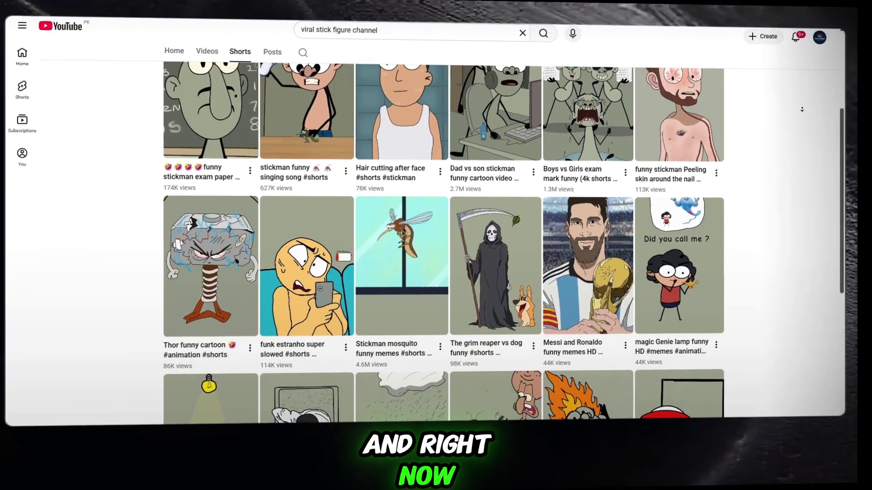
scroll(436, 236, "down", 1)
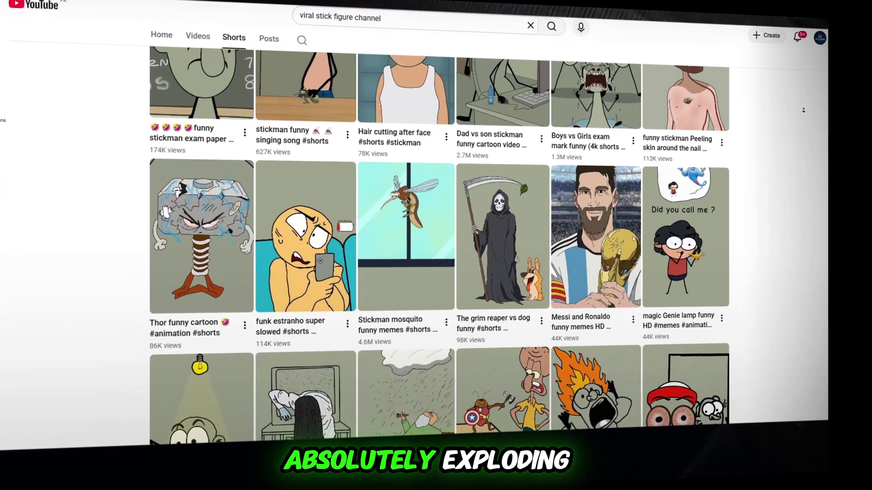
scroll(436, 237, "down", 1)
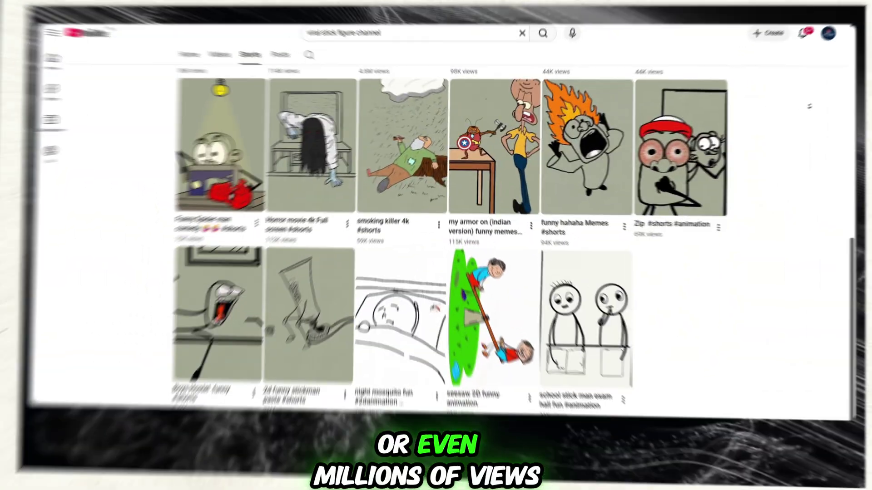
scroll(447, 236, "up", 1)
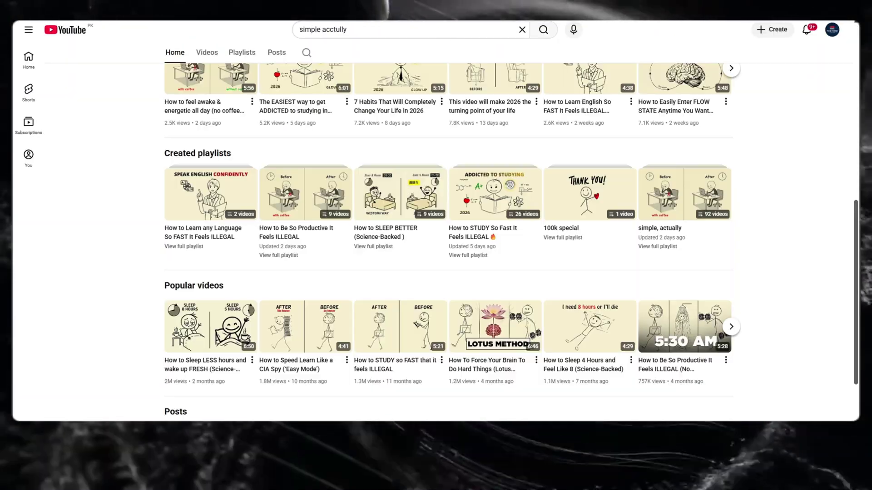
scroll(436, 227, "up", 5)
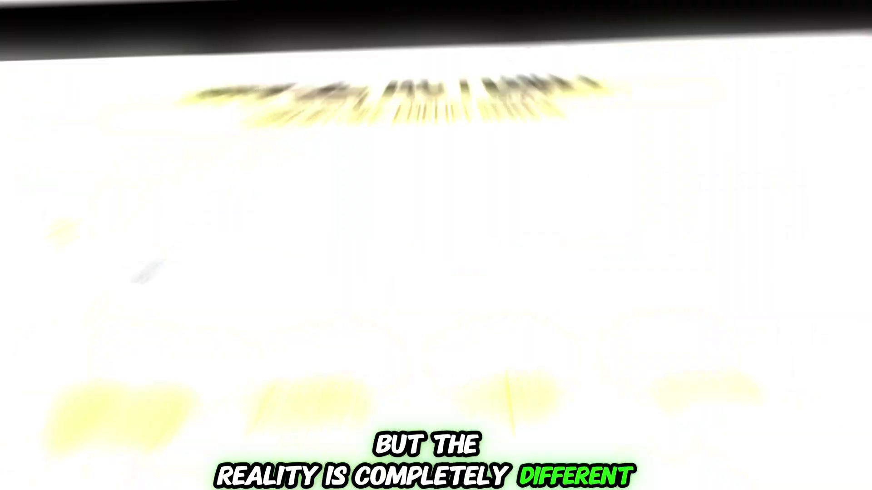
scroll(785, 219, "down", 1)
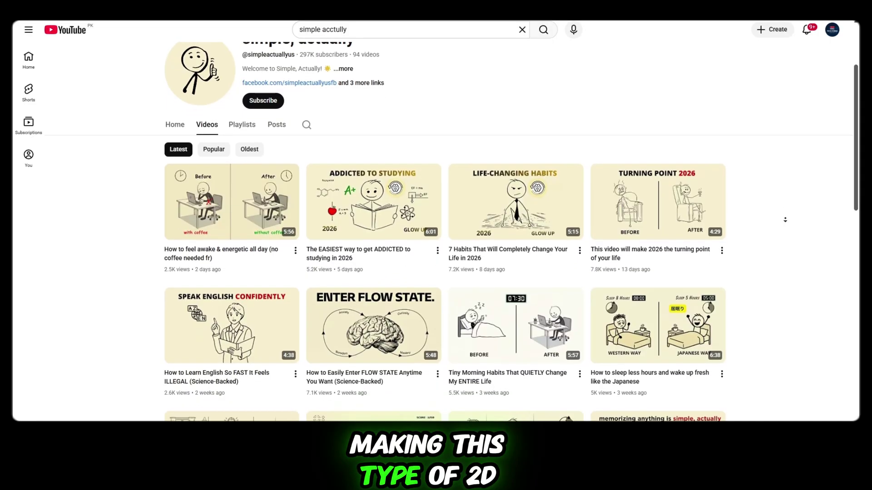
scroll(785, 220, "down", 2)
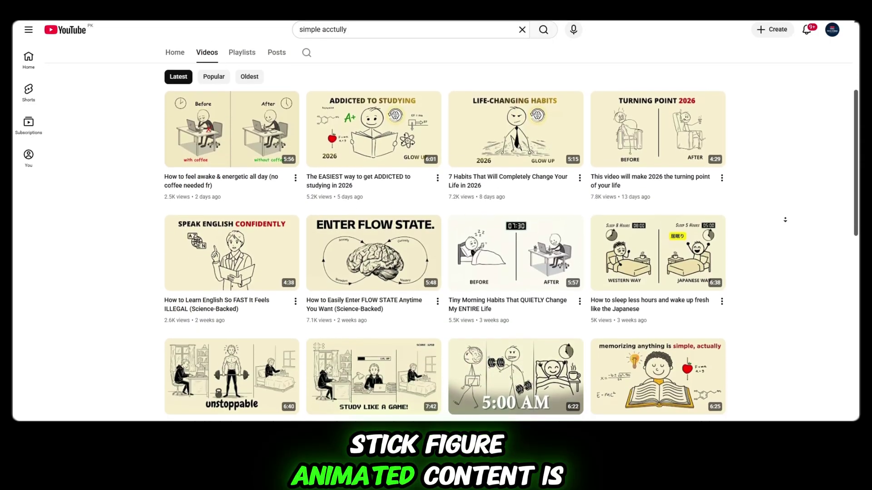
scroll(786, 220, "down", 2)
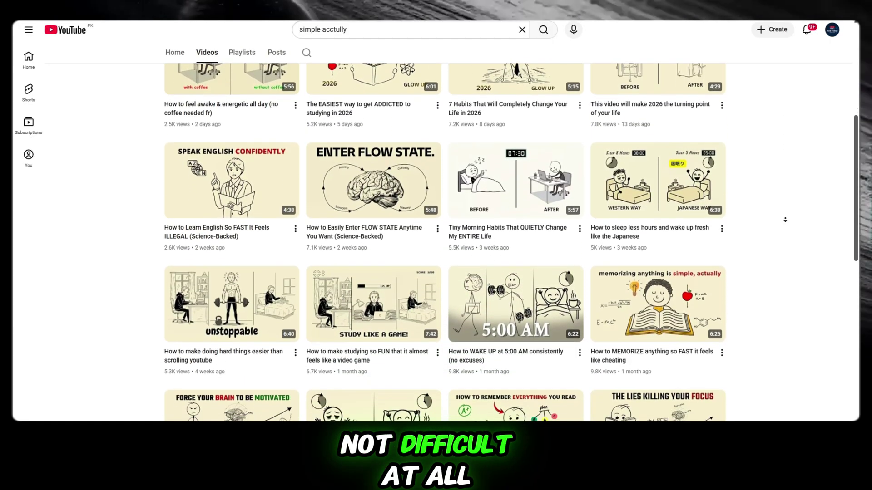
scroll(785, 220, "down", 2)
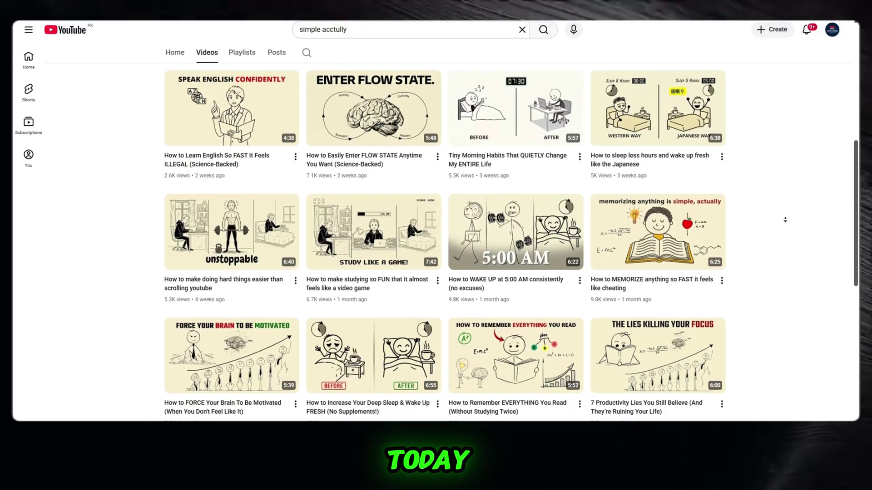
scroll(785, 220, "down", 2)
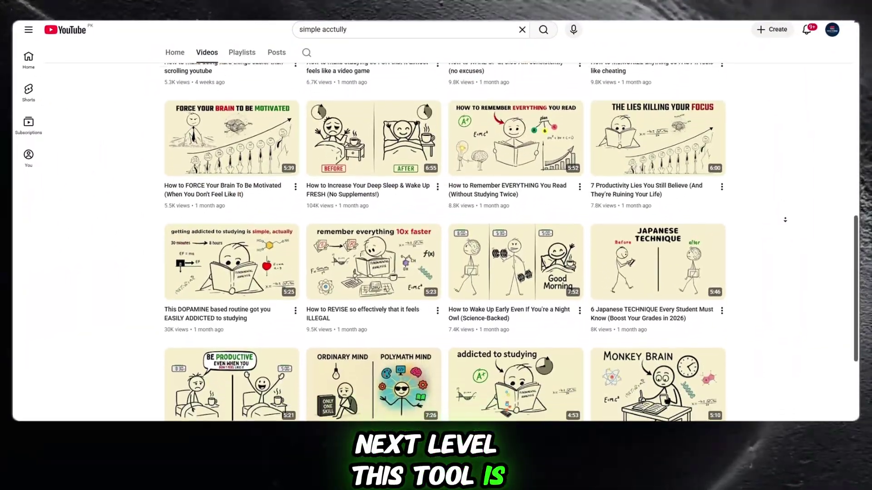
scroll(785, 220, "down", 1)
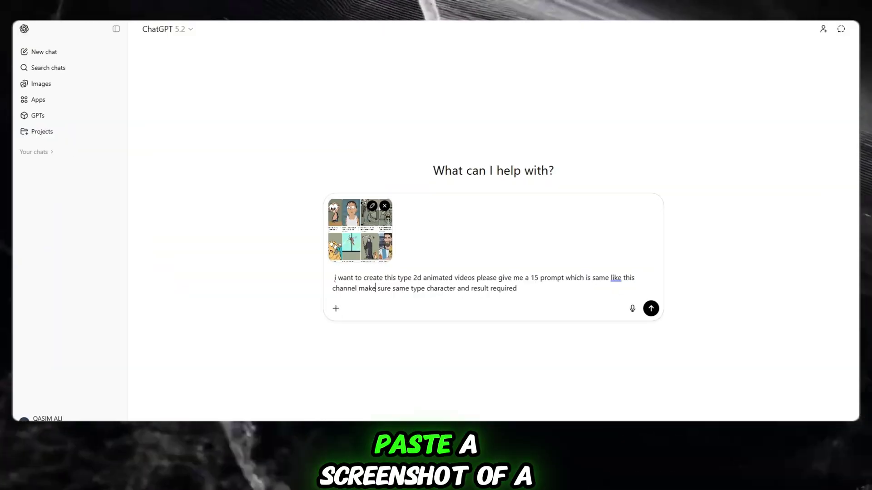
Collapse the ChatGPT chat list sidebar to widen the page
left_click(114, 29)
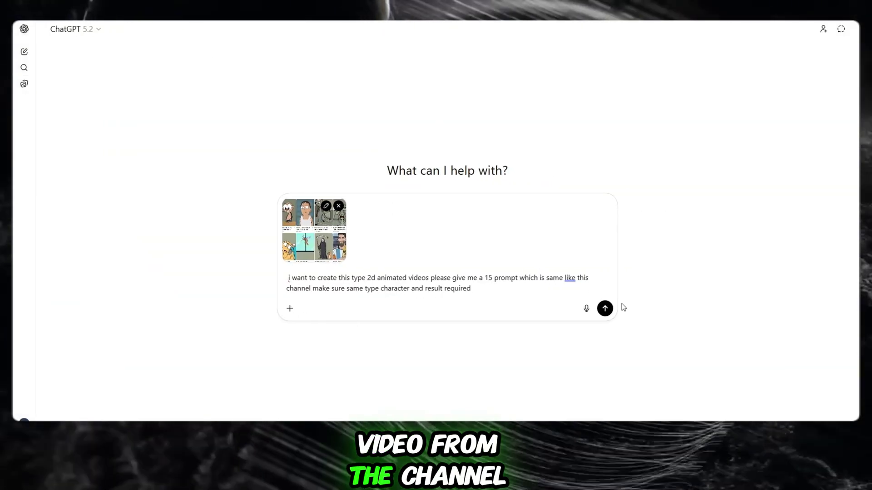
Send the screenshot request and scroll through ChatGPT's 15 stickman animation prompts
left_click(606, 309)
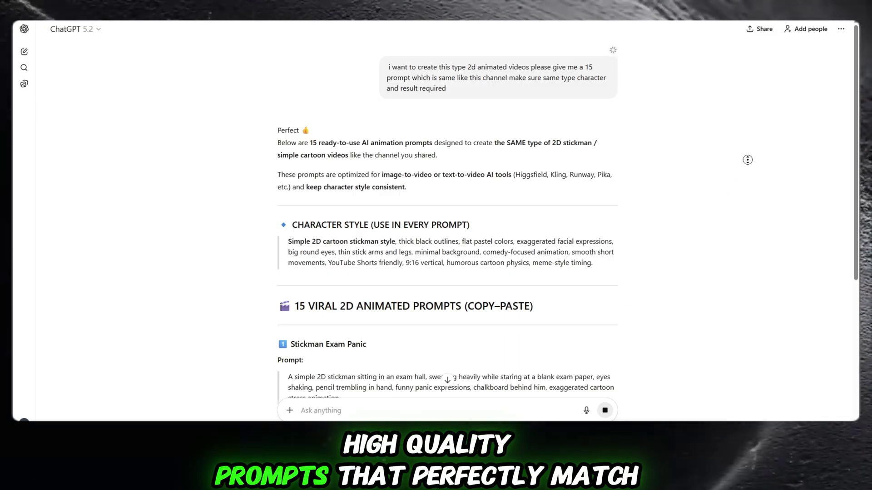
scroll(747, 160, "down", 1)
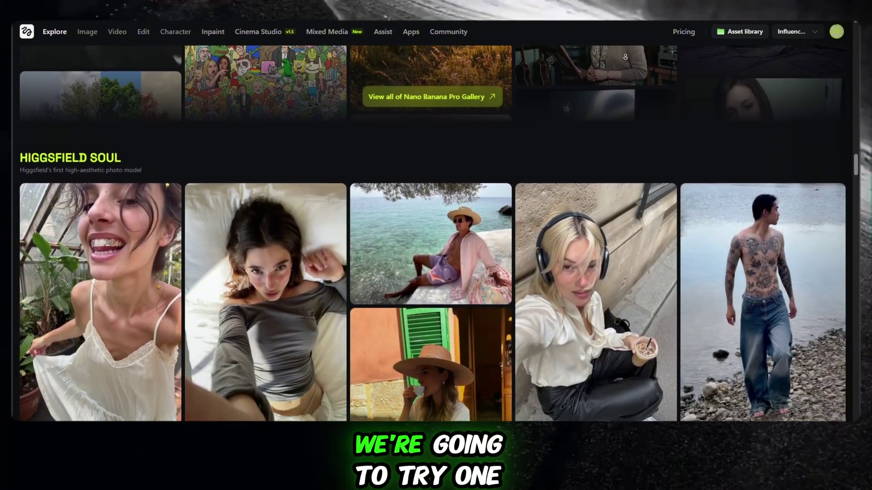
Generate the exam-hall stickman image with Nano Banana Pro at 16:9 and 4K
left_click(88, 32)
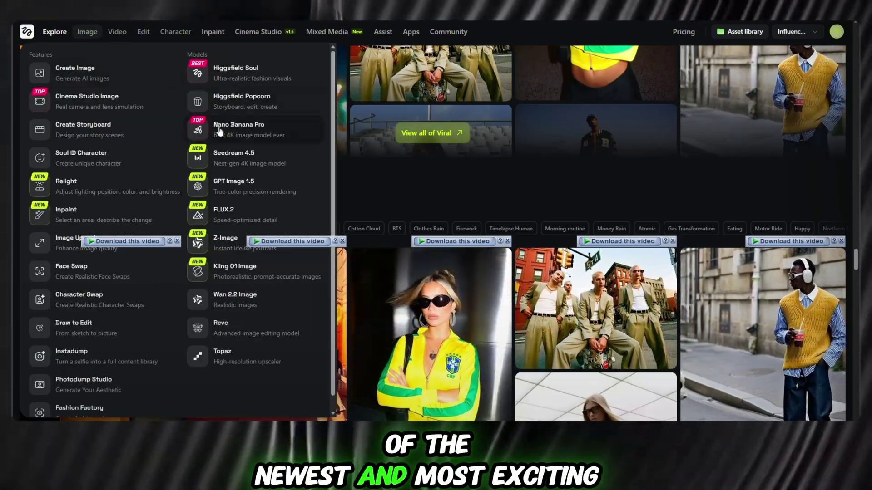
left_click(230, 131)
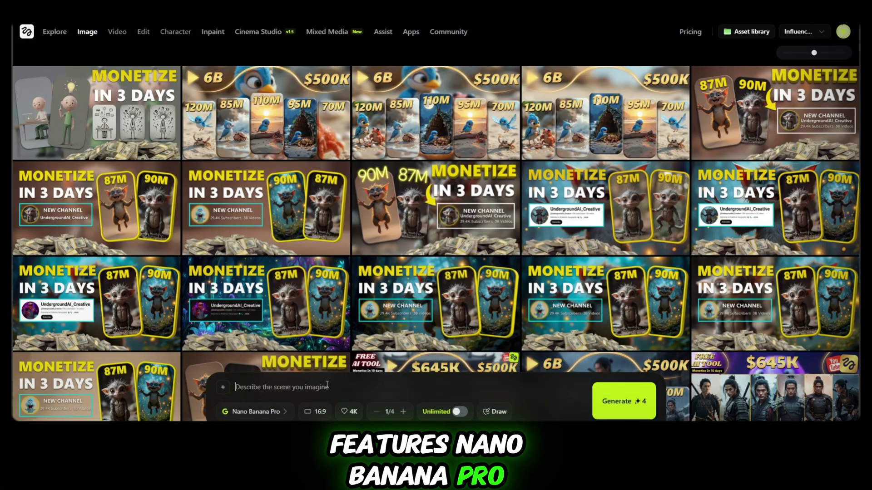
left_click(285, 408)
left_click(290, 137)
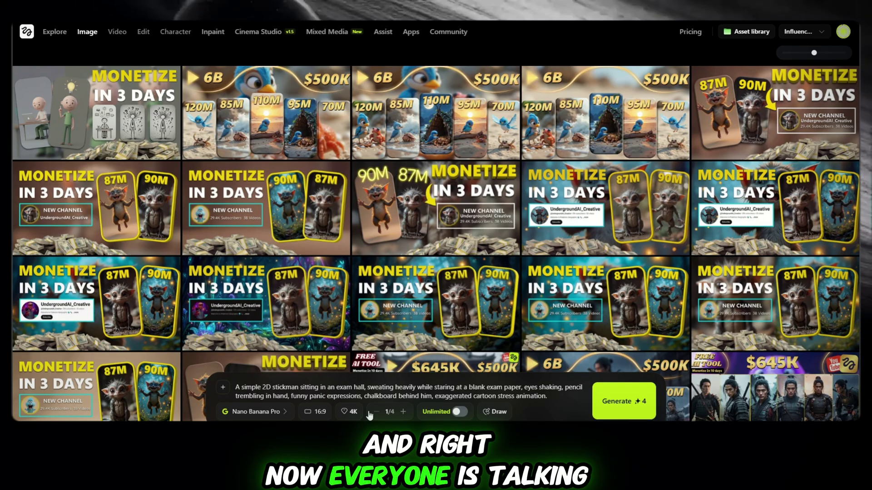
left_click(328, 415)
left_click(348, 414)
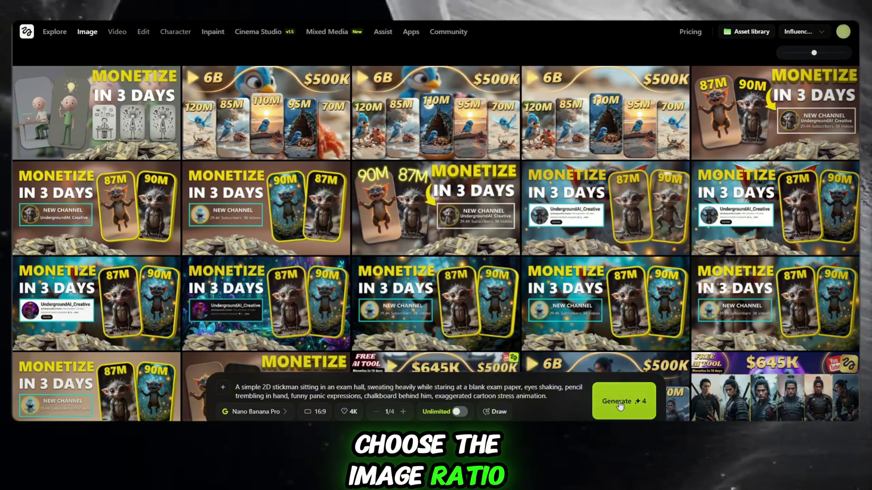
left_click(460, 412)
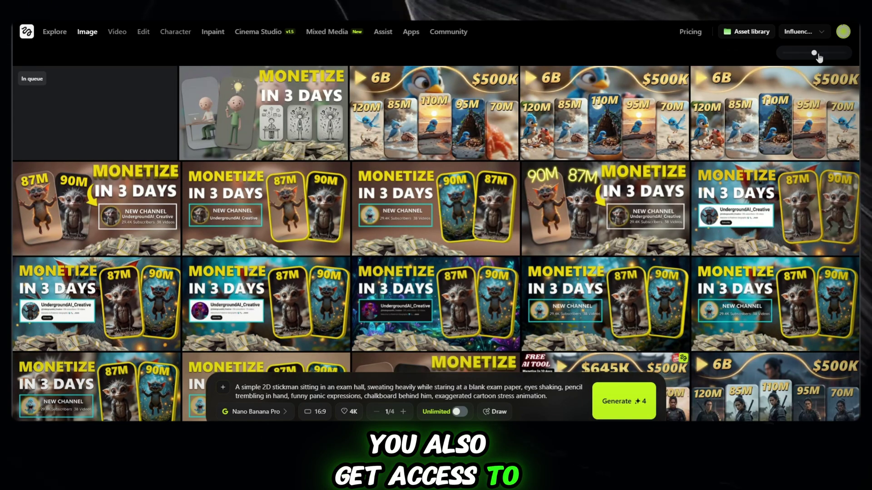
Enlarge the gallery thumbnails and copy the Dad vs Son prompt from ChatGPT
left_click_drag(817, 56, 826, 57)
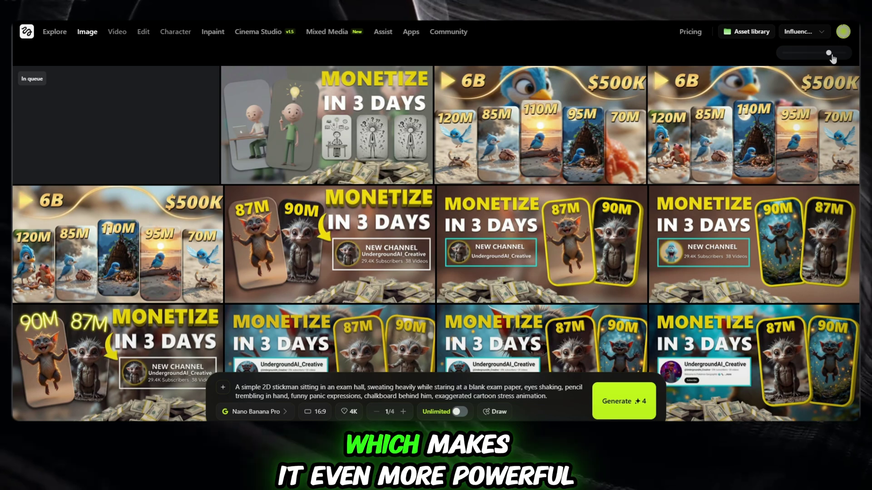
left_click_drag(836, 54, 843, 53)
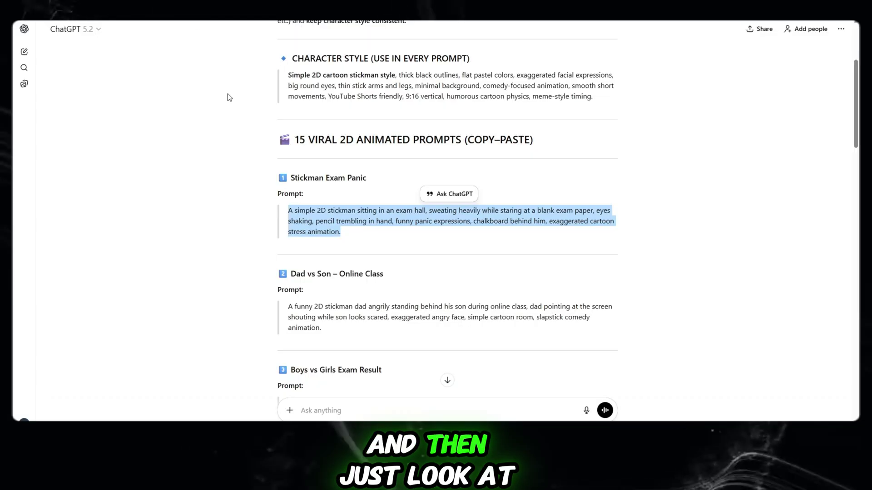
triple_click(354, 317)
key("ctrl+c")
right_click(354, 317)
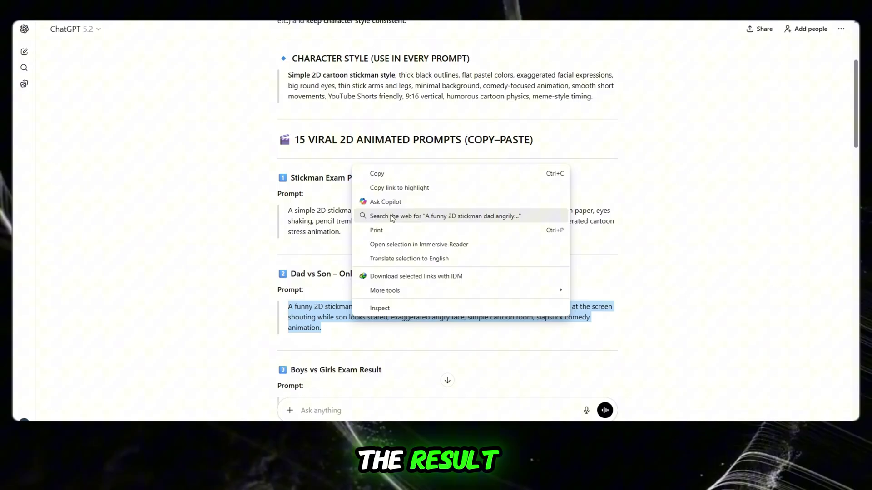
left_click(390, 179)
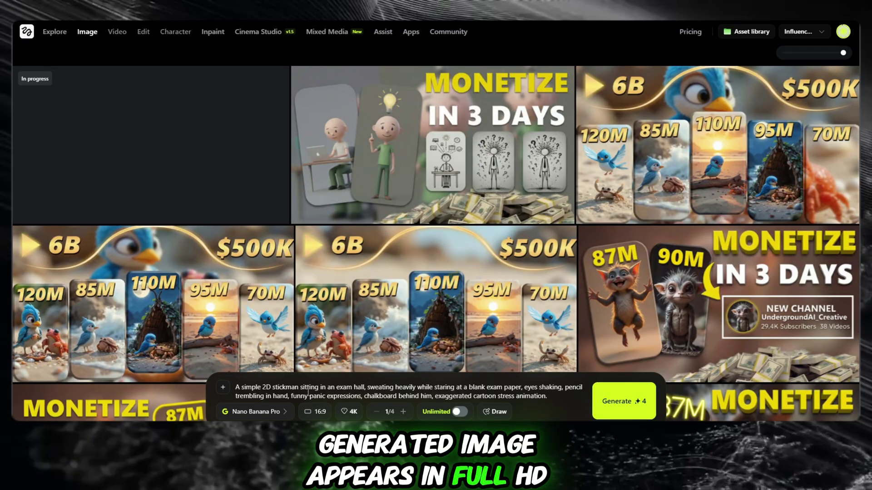
Paste the Dad vs Son prompt over the exam-hall one, set quality to 2K, and generate
triple_click(308, 391)
right_click(308, 391)
left_click(348, 253)
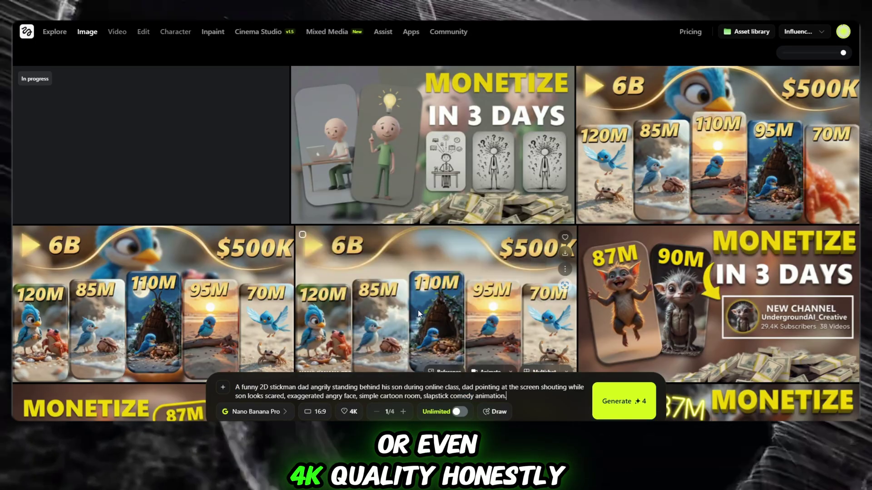
left_click(349, 411)
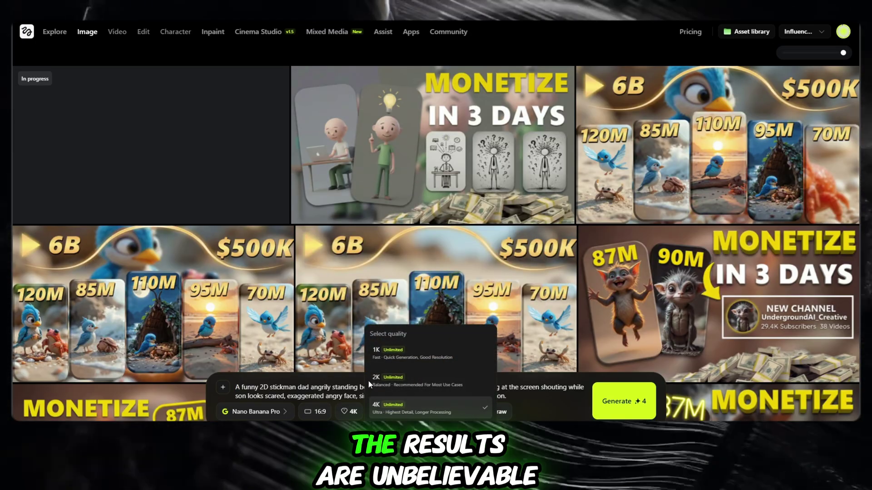
left_click(369, 381)
left_click(618, 412)
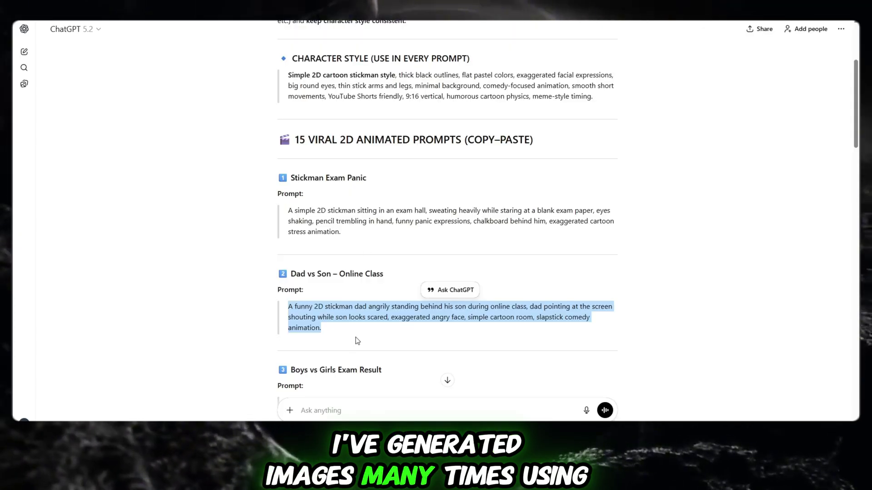
Copy the Boys vs Girls Exam Result prompt into Higgsfield's image prompt bar
scroll(357, 340, "down", 2)
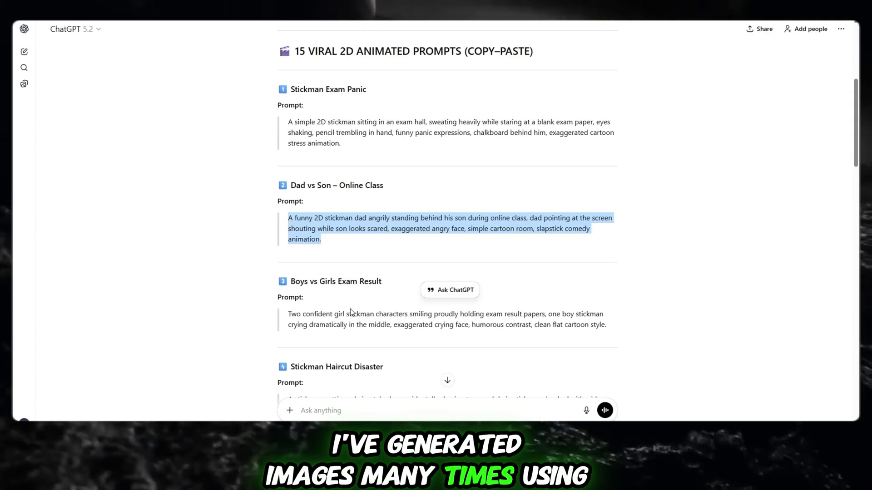
triple_click(350, 314)
right_click(350, 312)
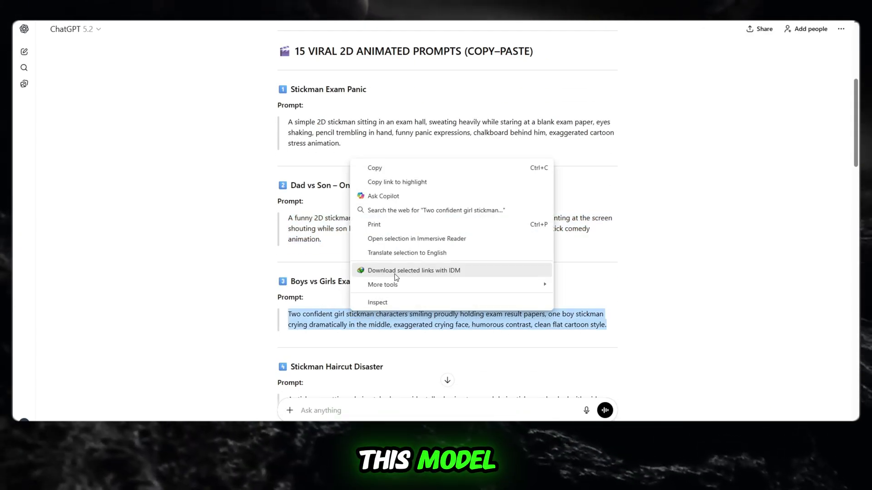
left_click(388, 168)
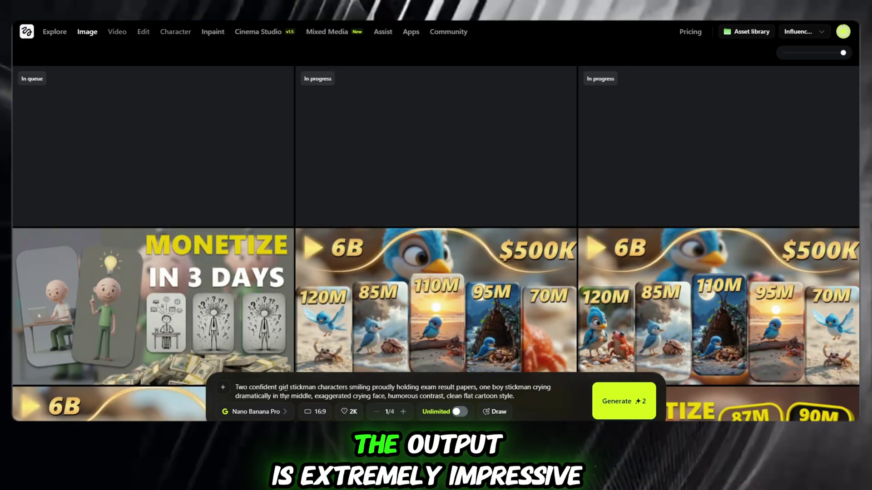
key("ctrl+a")
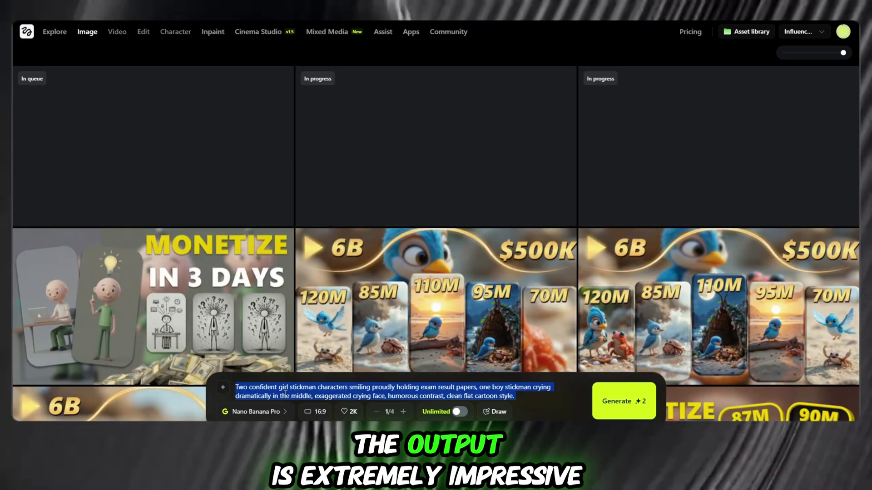
type("A stickman getting a haircut, barber accidentally shaving too much hair, stickman shocked with wide eyes, hair falling in slow motion, exaggerated comedy reaction, simple barbershop background.")
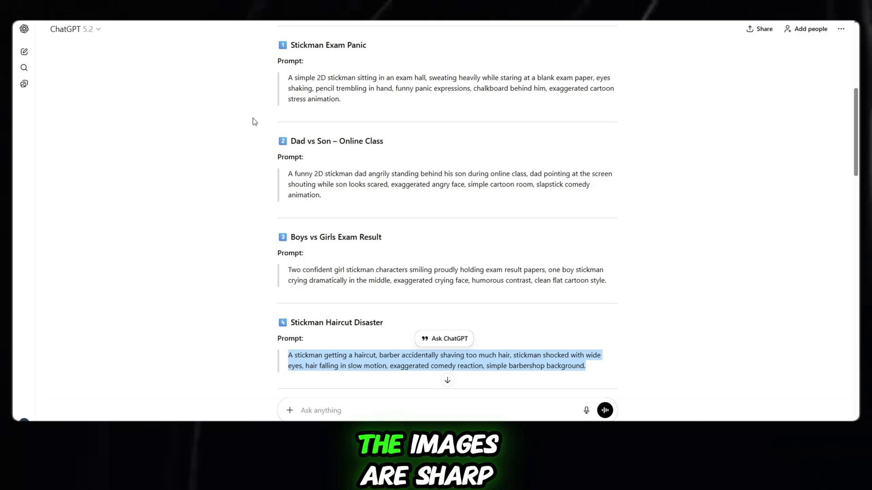
Replace the image prompt with the Phone Addiction prompt from ChatGPT
scroll(327, 312, "down", 3)
triple_click(327, 312)
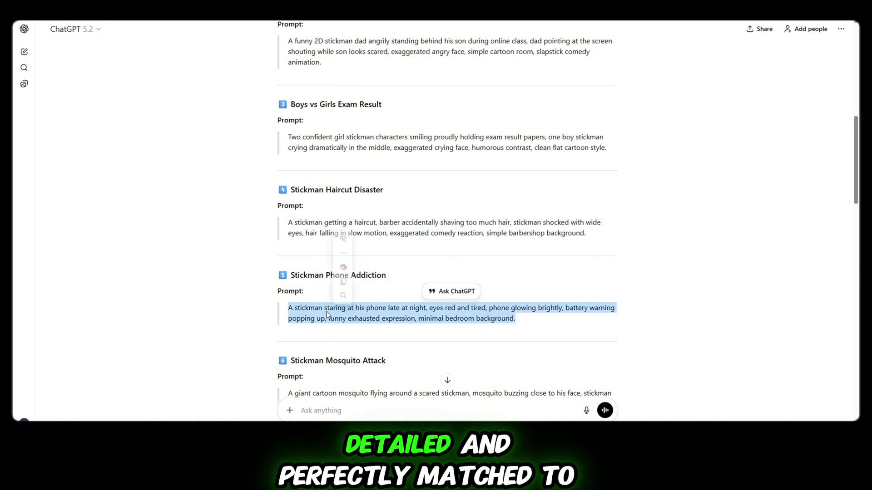
right_click(327, 312)
left_click(359, 169)
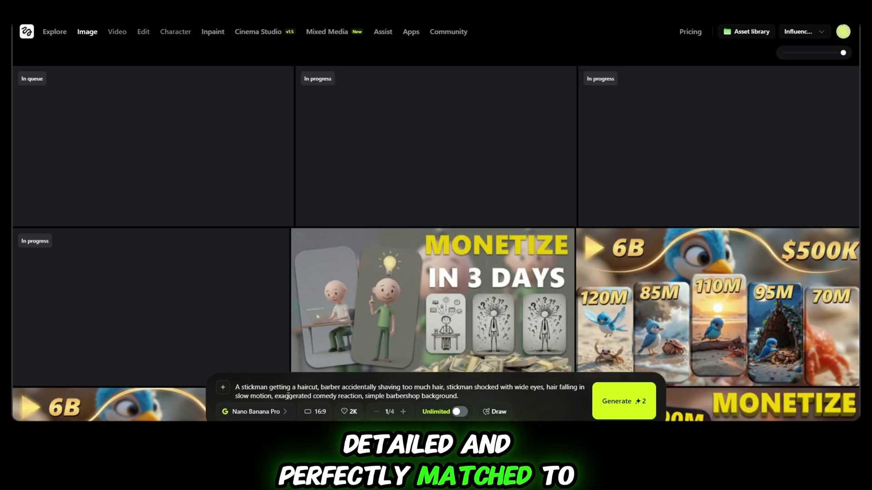
key("ctrl+a")
key("ctrl+v")
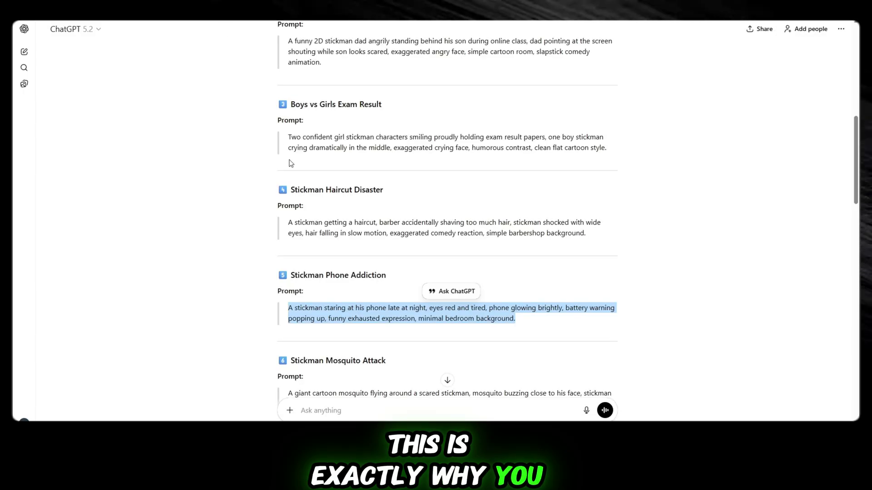
Replace the image prompt with the Mosquito Attack prompt from ChatGPT
scroll(334, 273, "down", 2)
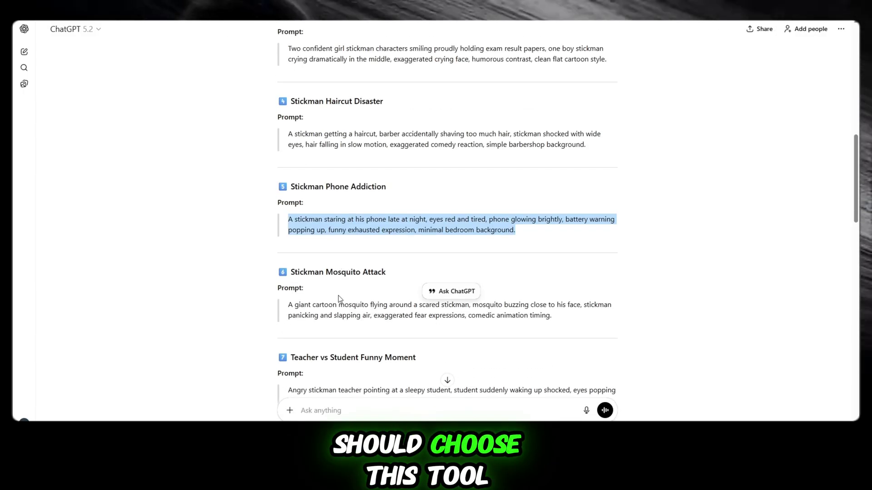
double_click(334, 314)
triple_click(334, 314)
right_click(347, 312)
left_click(355, 168)
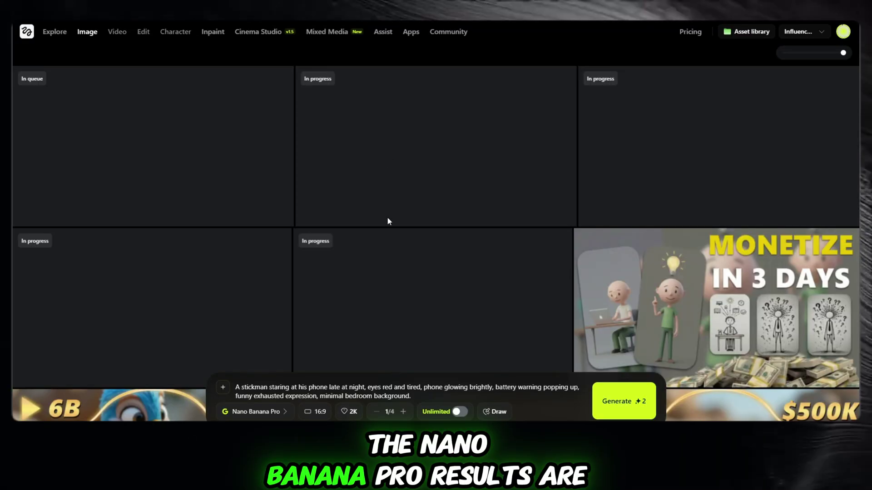
key("ctrl+a")
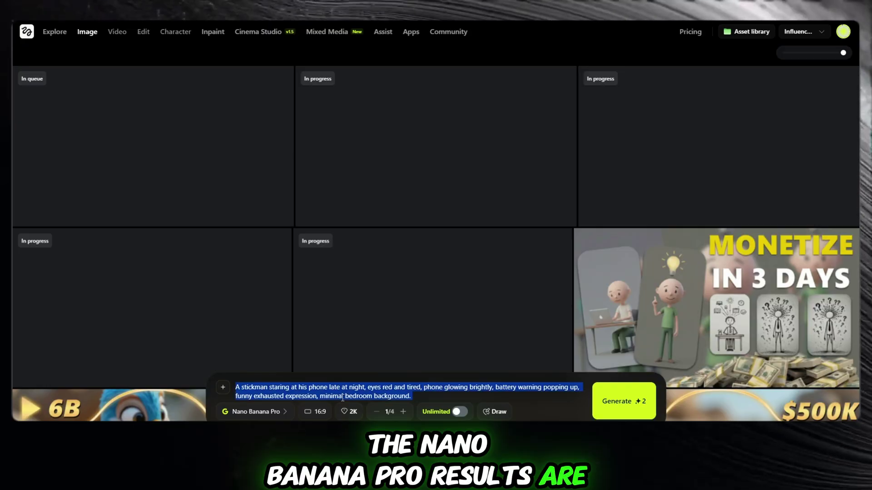
key("ctrl+v")
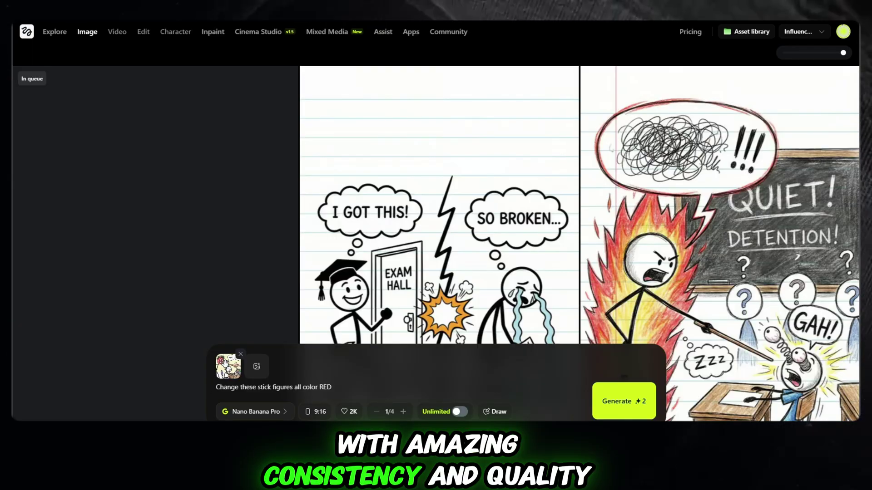
Inspect the reference image, then download the red angry-teacher stickman image from the gallery
left_click(228, 366)
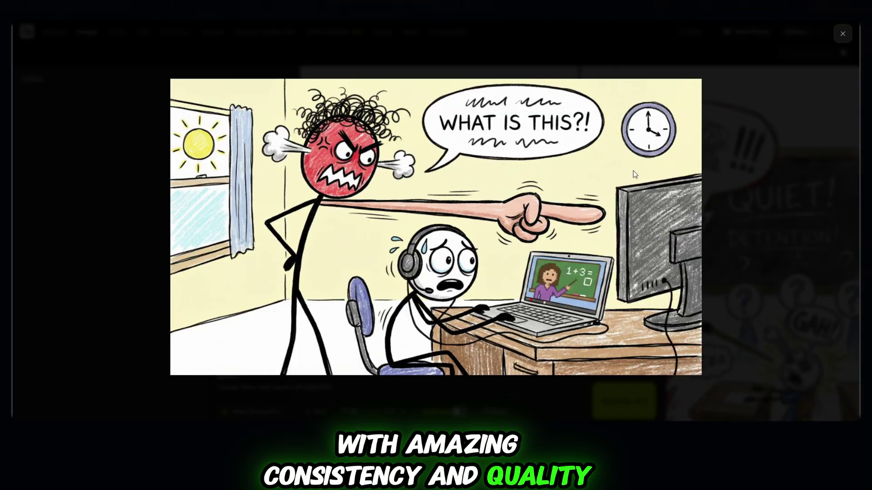
left_click(842, 34)
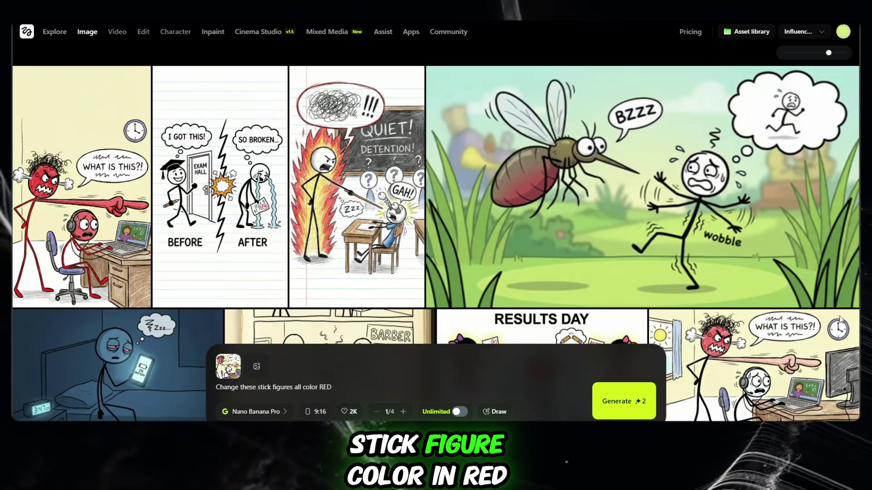
left_click(141, 181)
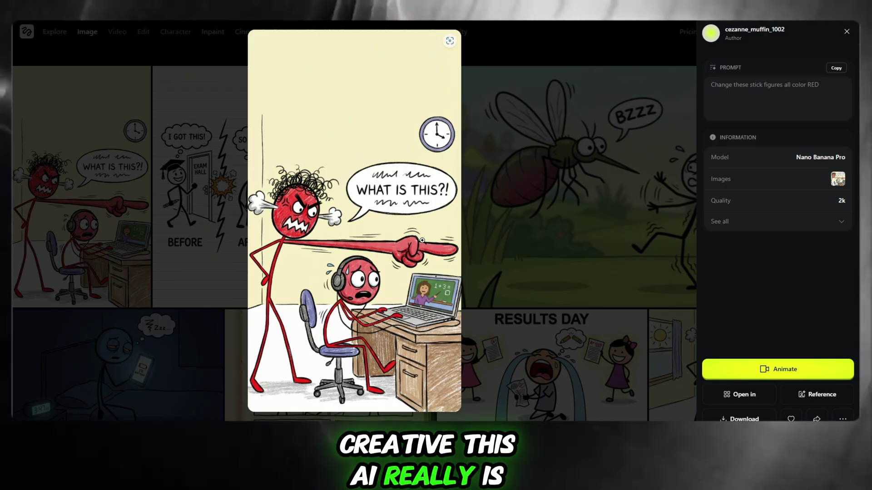
left_click(741, 419)
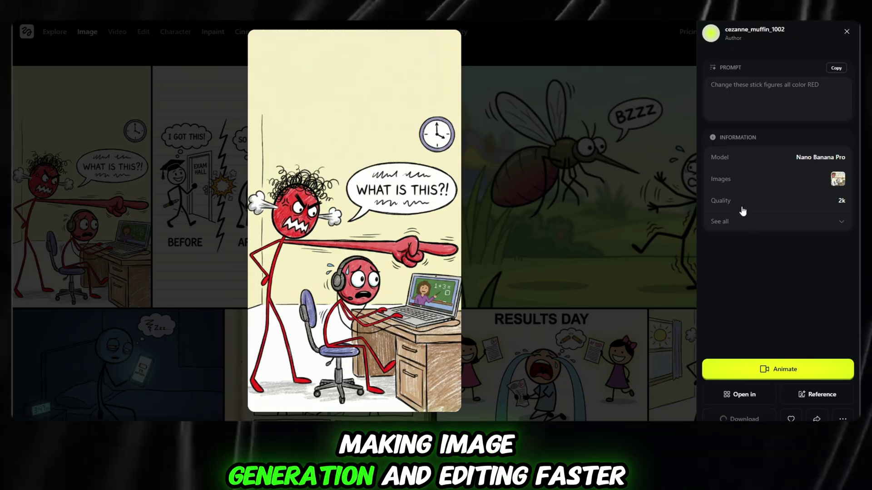
left_click(846, 32)
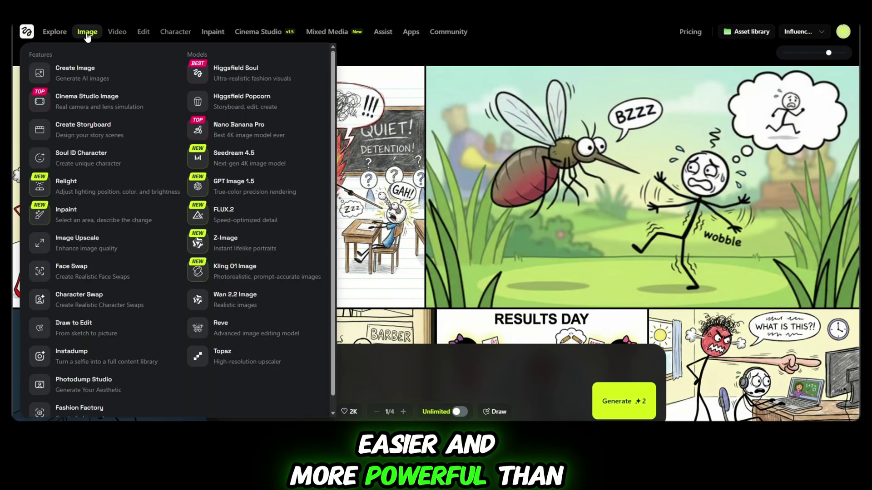
Queue a 10-second Wan 2.6 video using the pasted split-scene exam-hall prompt
mouse_move(136, 33)
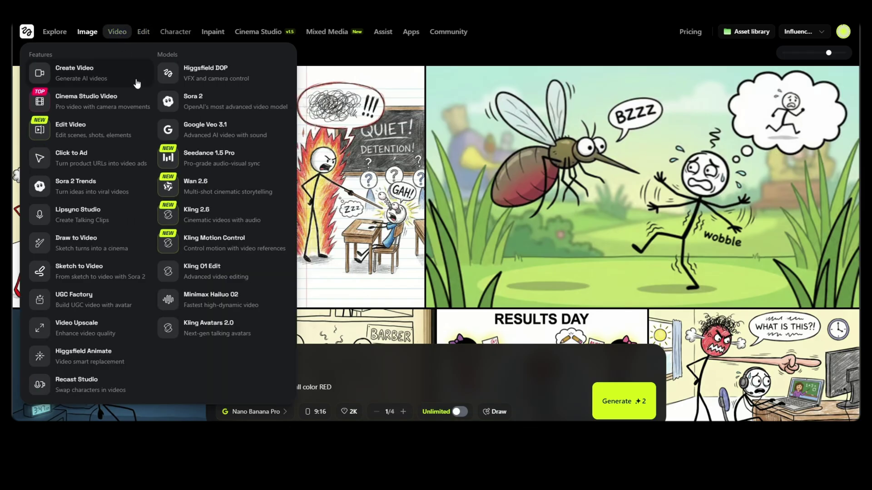
left_click(220, 186)
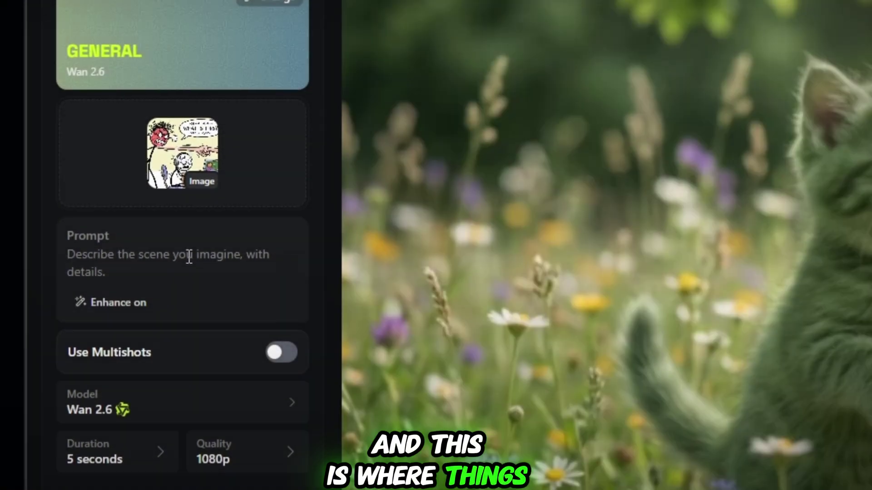
right_click(189, 269)
left_click(261, 385)
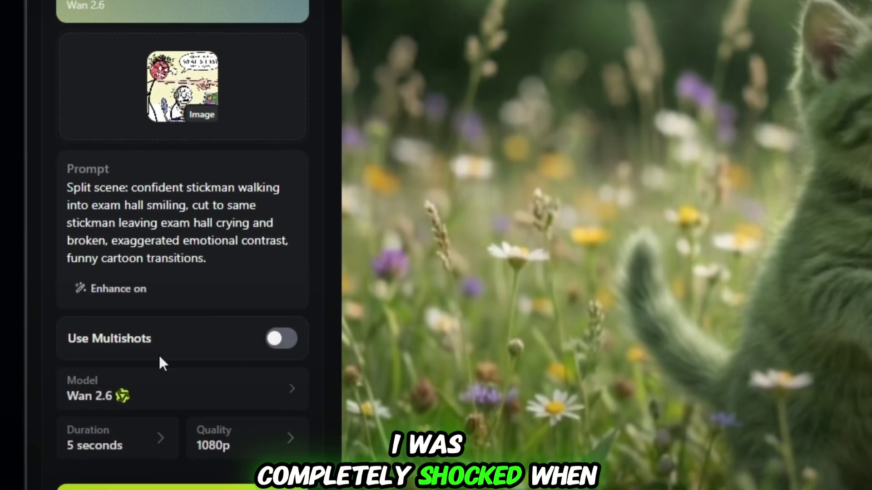
left_click(153, 433)
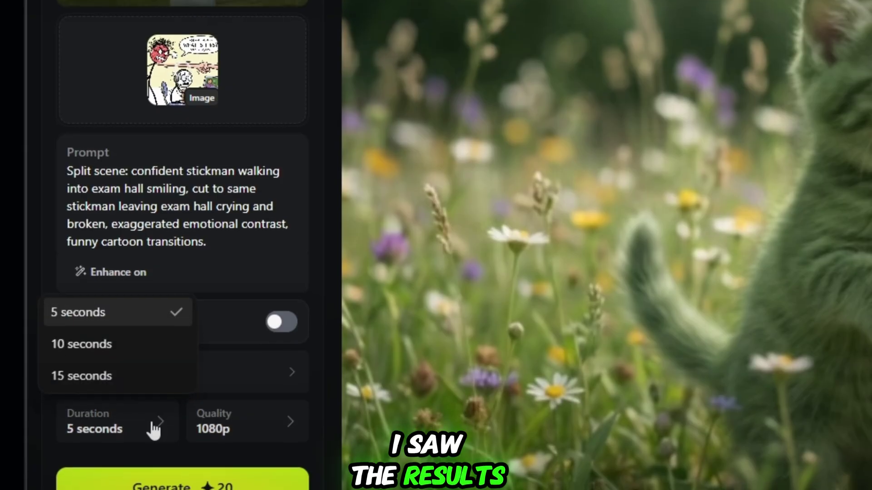
left_click(120, 349)
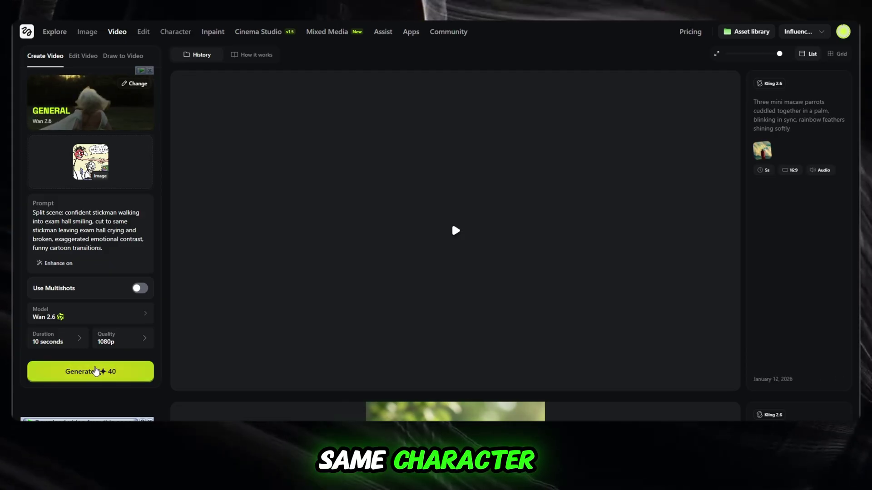
left_click(209, 484)
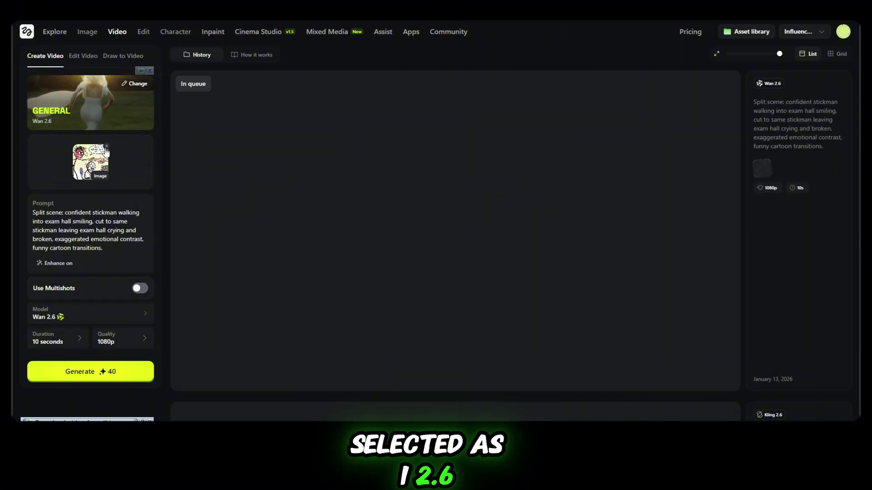
Load another stickman image file as the video's source image
left_click(139, 186)
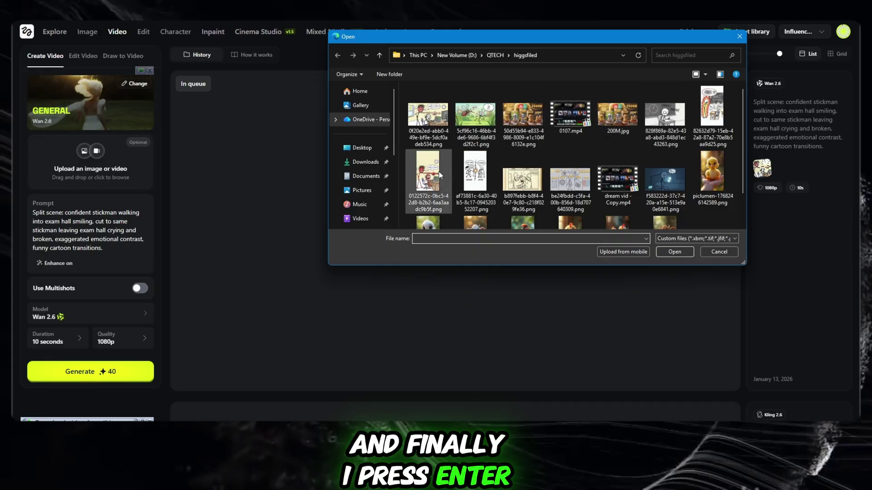
left_click(475, 115)
key("Return")
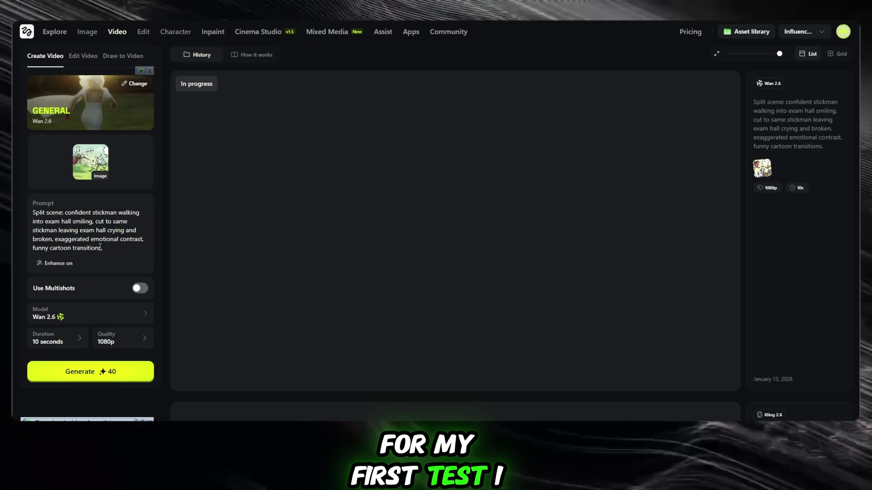
Replace the existing video prompt with 'animate this pic'
left_click(101, 247)
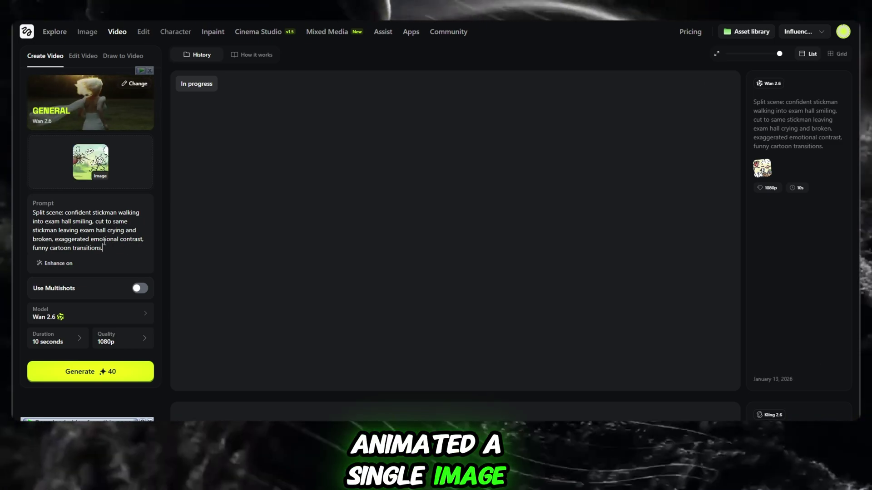
left_click_drag(104, 248, 32, 208)
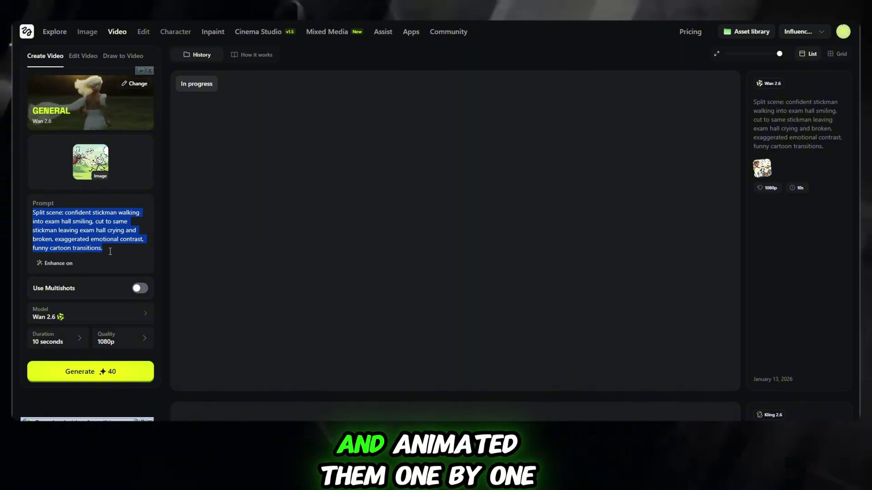
type("a")
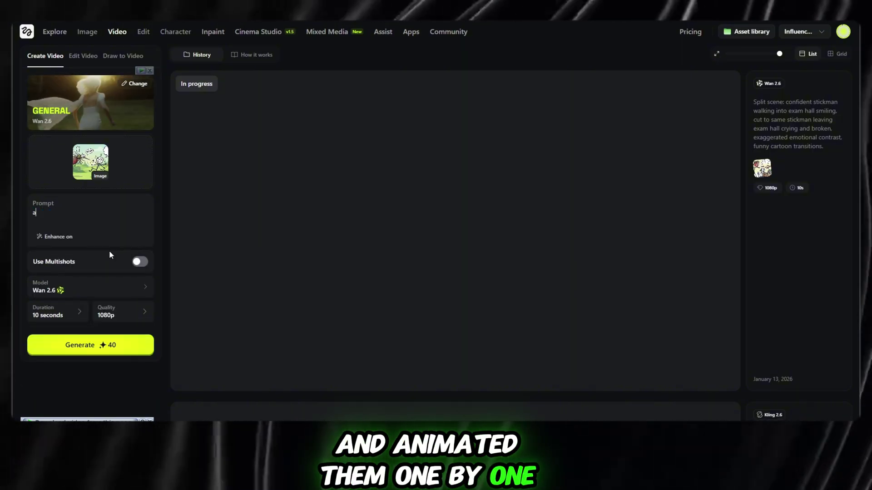
type("nimate this p")
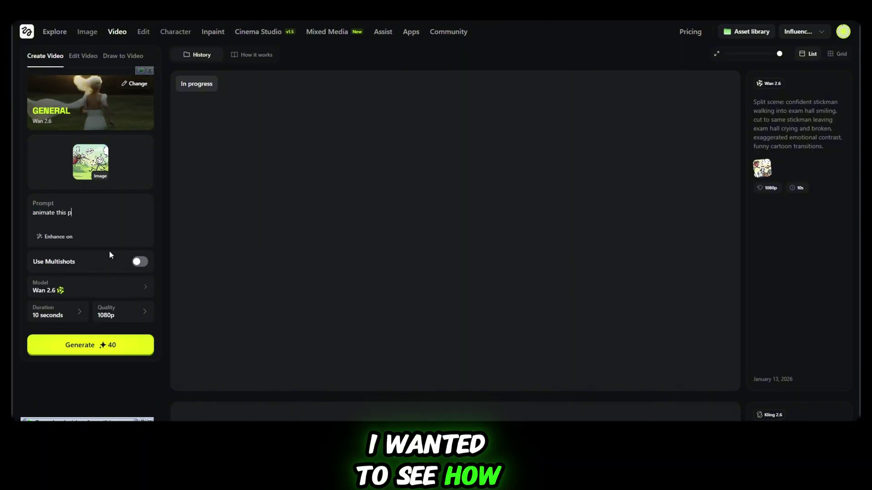
type("ic")
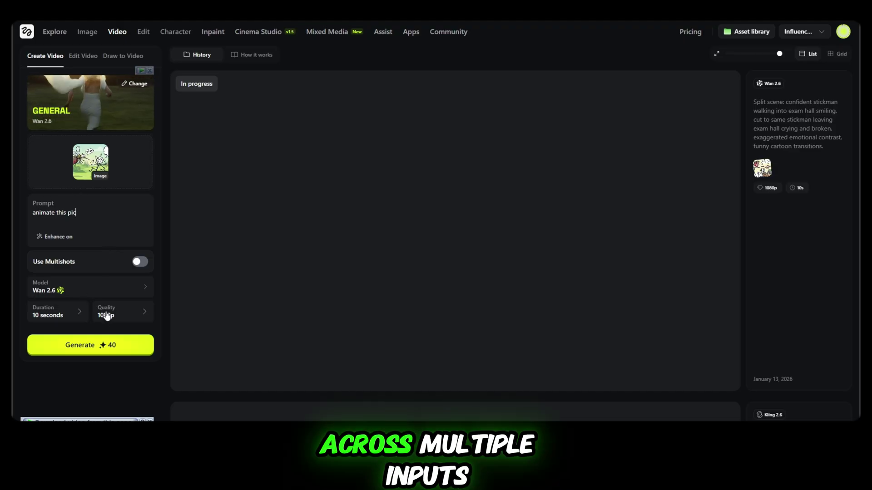